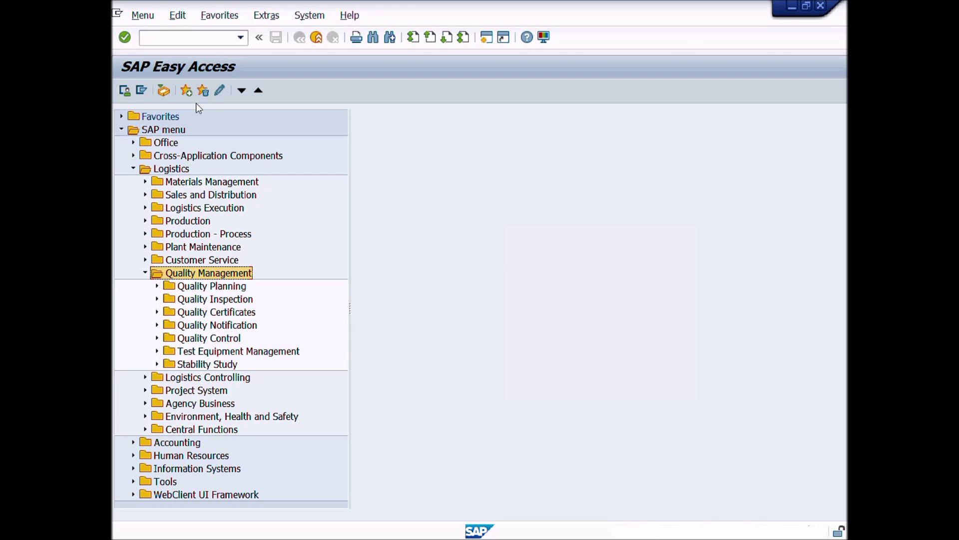
Step: Run transaction QA32 to open the Inspection Lot Selection screen
click(196, 40)
text(QA3)
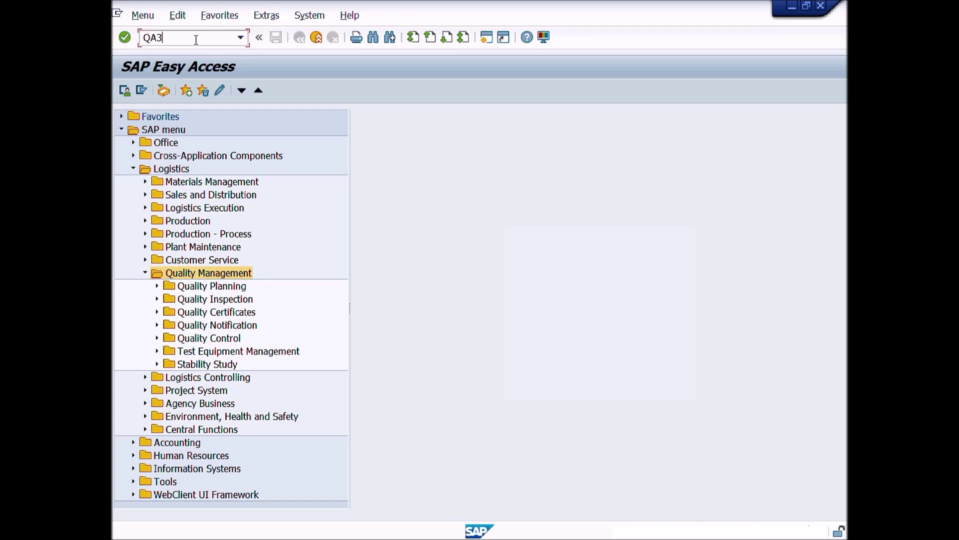
text(2)
click(125, 39)
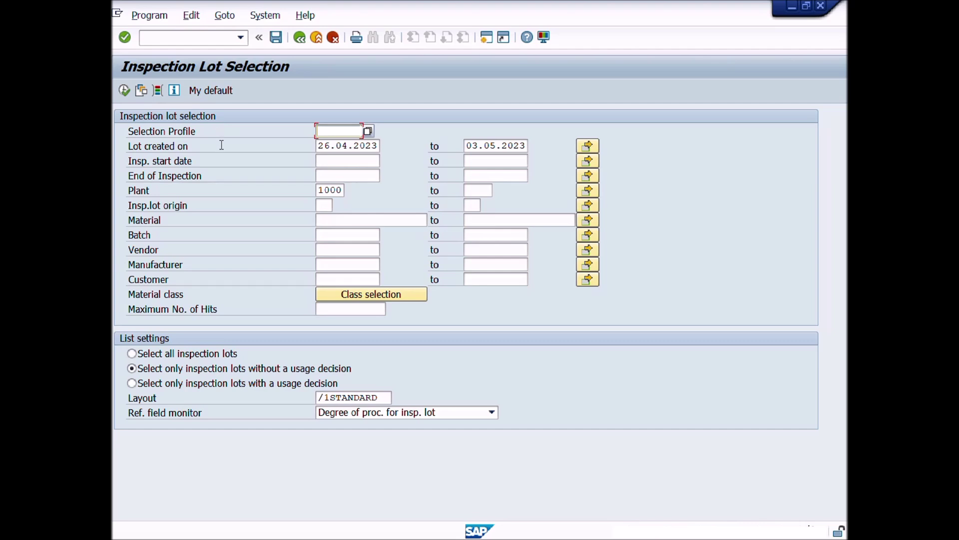
Step: Clear the lot creation start date and move to the inspection lot origin criterion
key(Tab)
key(Delete)
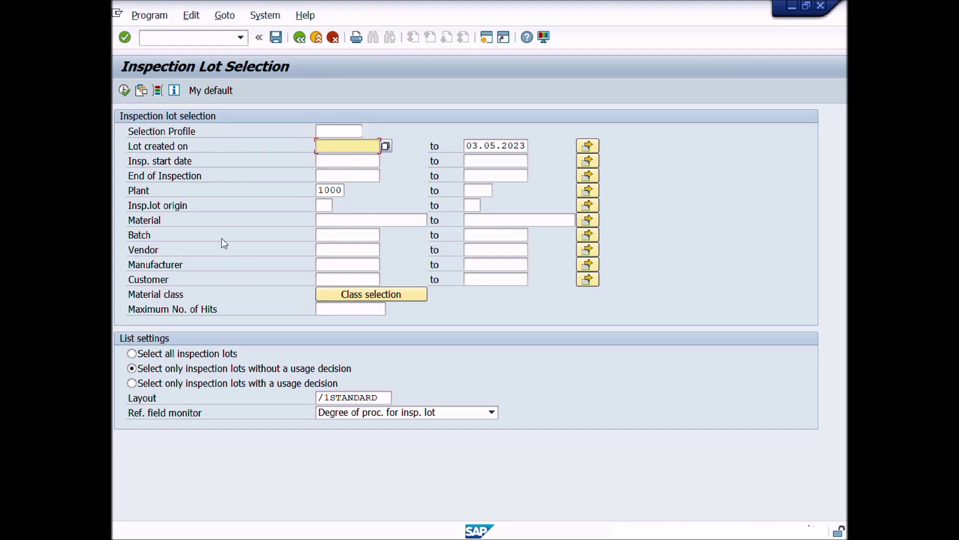
click(323, 220)
click(327, 250)
click(324, 265)
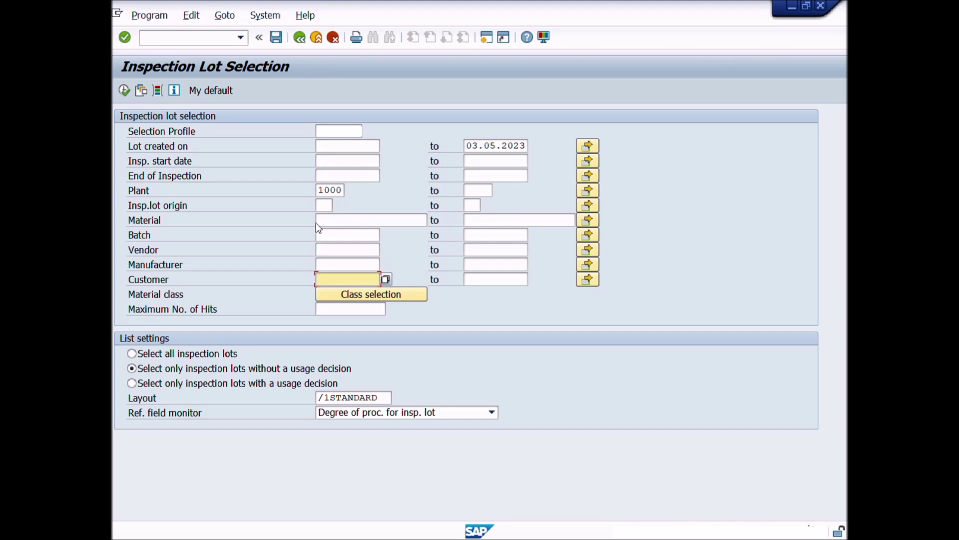
click(328, 206)
text(01)
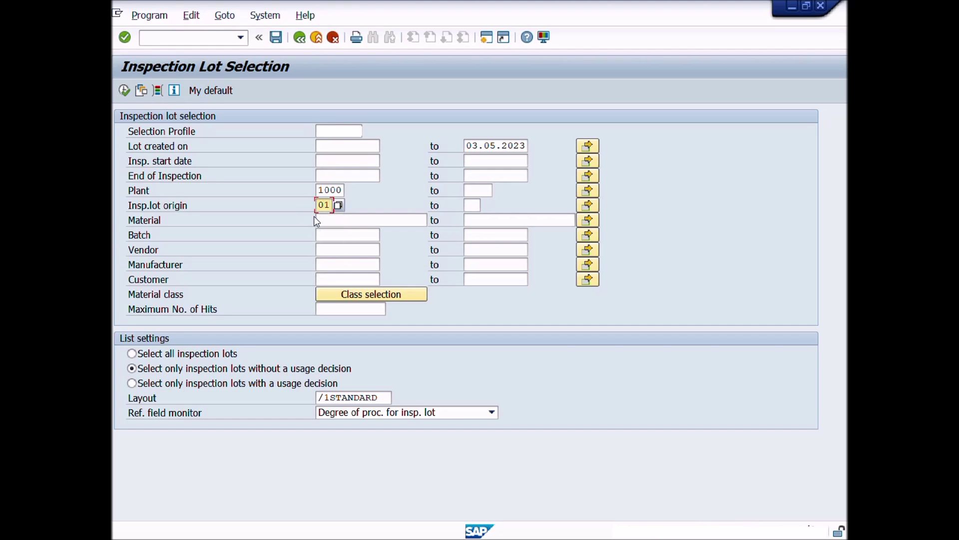
Step: Select material 20000559, keep only lots without usage decision, and execute the selection
click(330, 221)
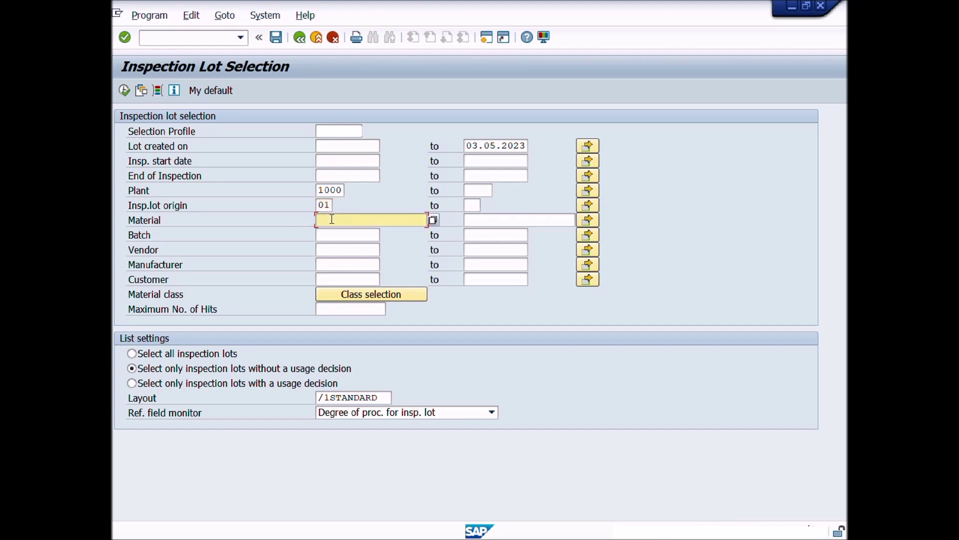
click(341, 232)
click(351, 241)
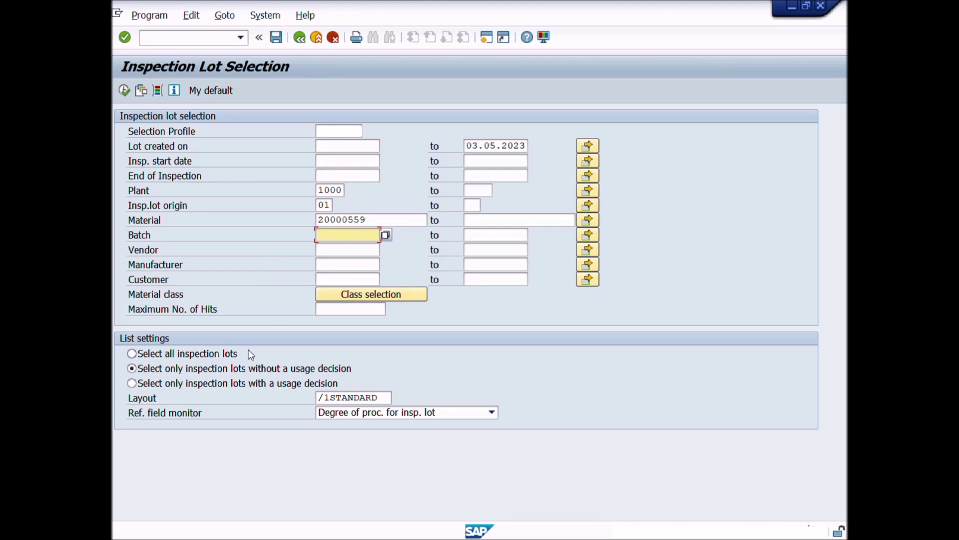
click(173, 371)
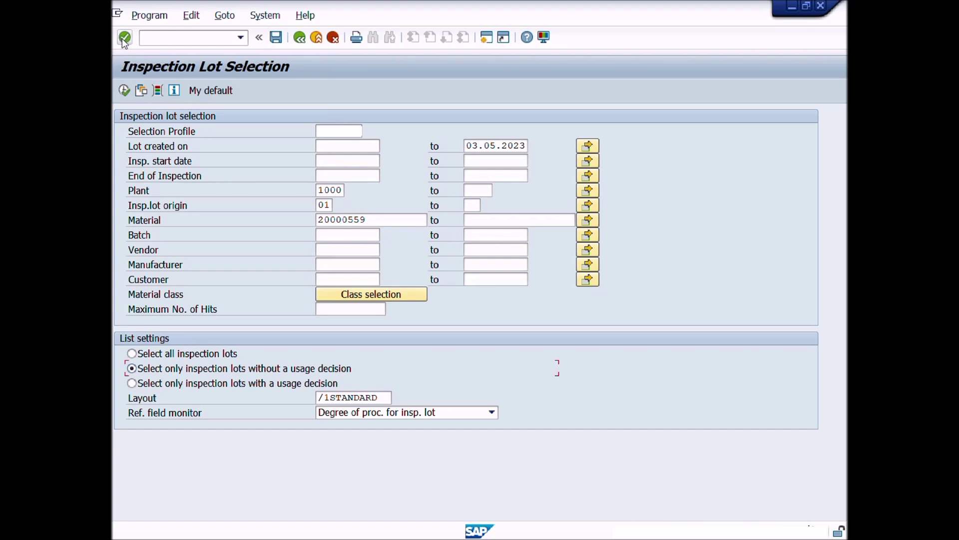
click(124, 91)
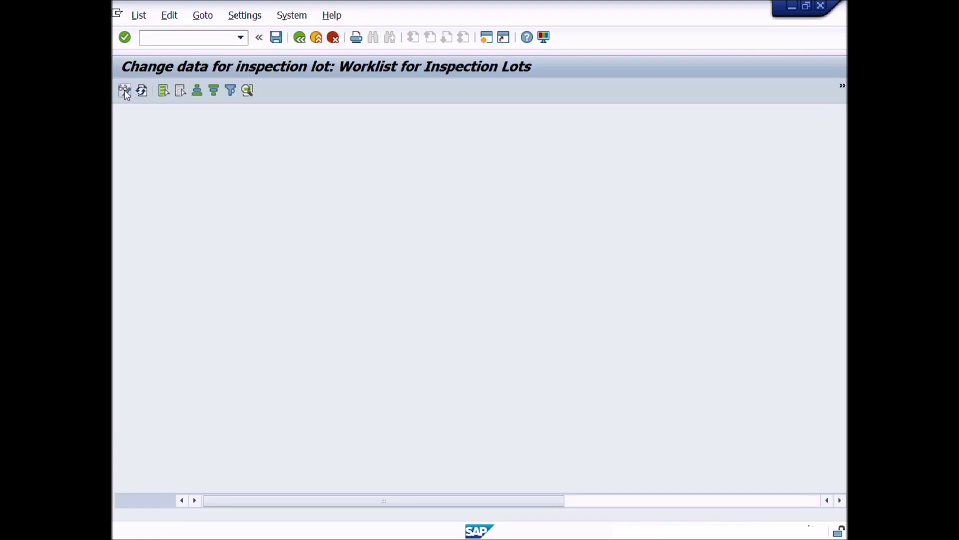
scroll(225, 310, right, 5)
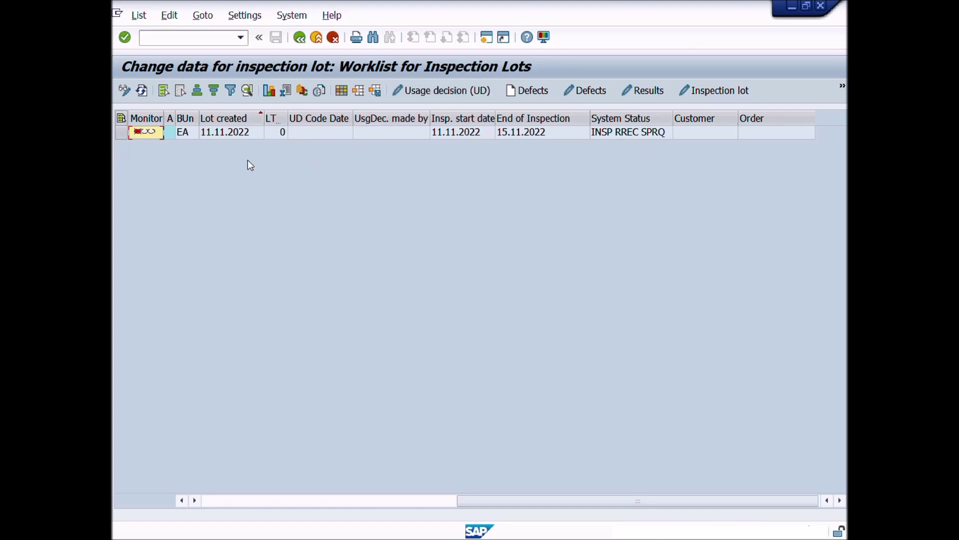
scroll(245, 189, left, 5)
scroll(245, 190, right, 2)
scroll(245, 191, left, 3)
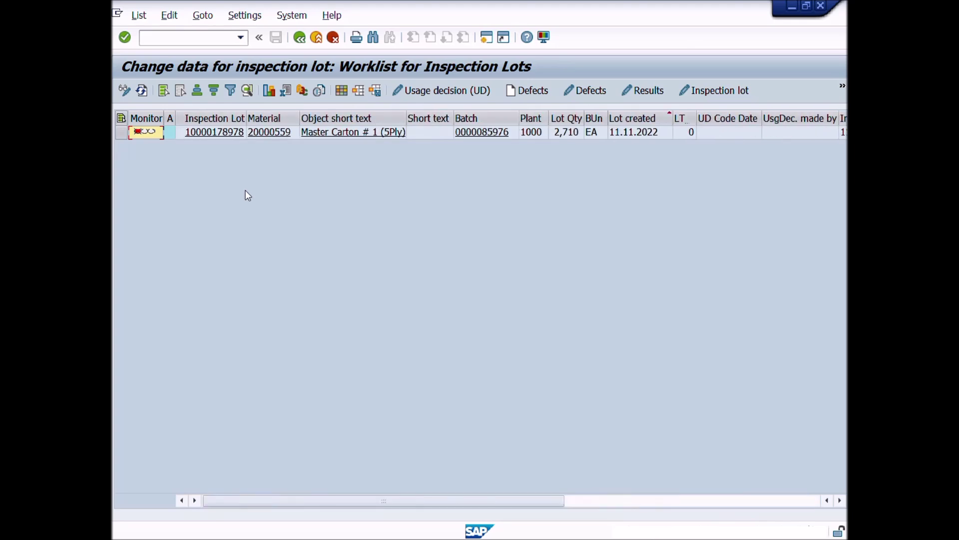
click(128, 133)
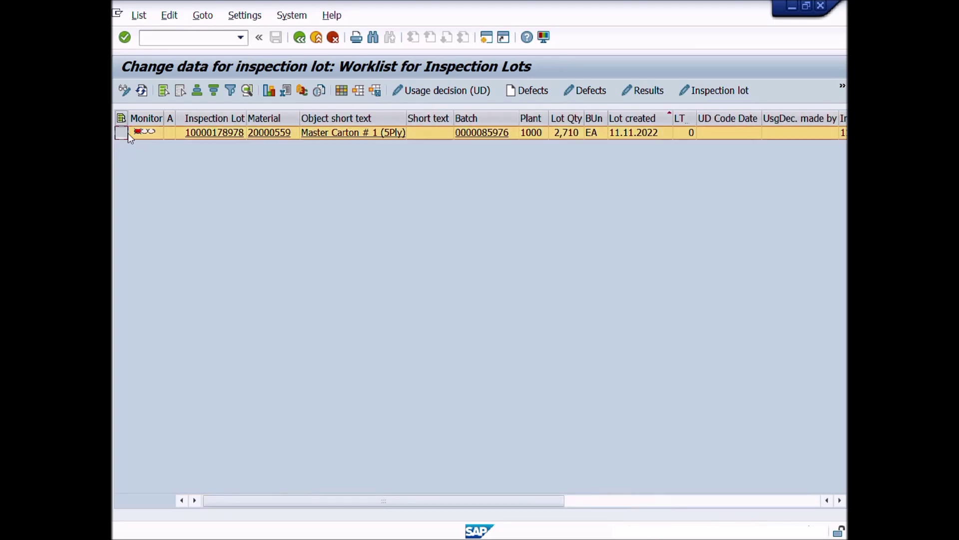
click(657, 96)
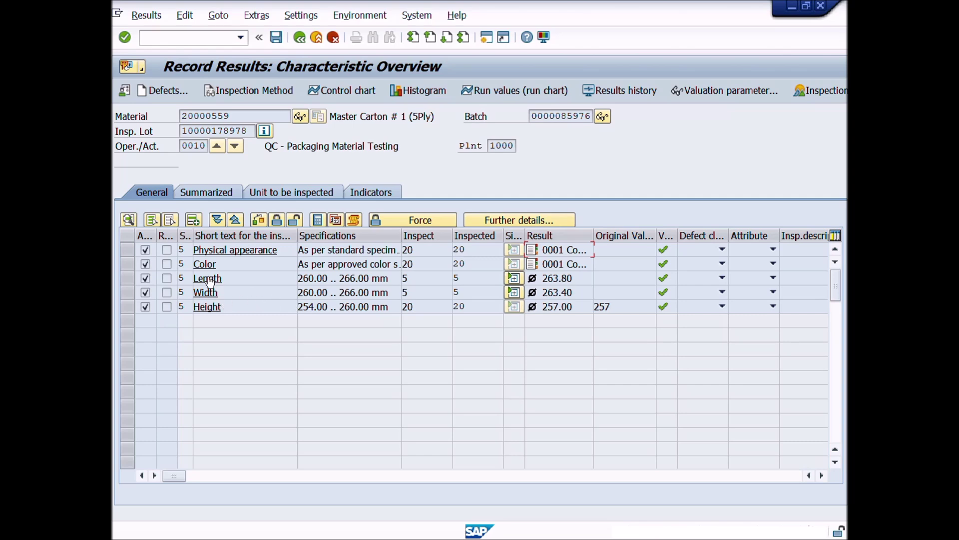
Step: Unlock the Length characteristic for processing and show its five individual readings
click(128, 278)
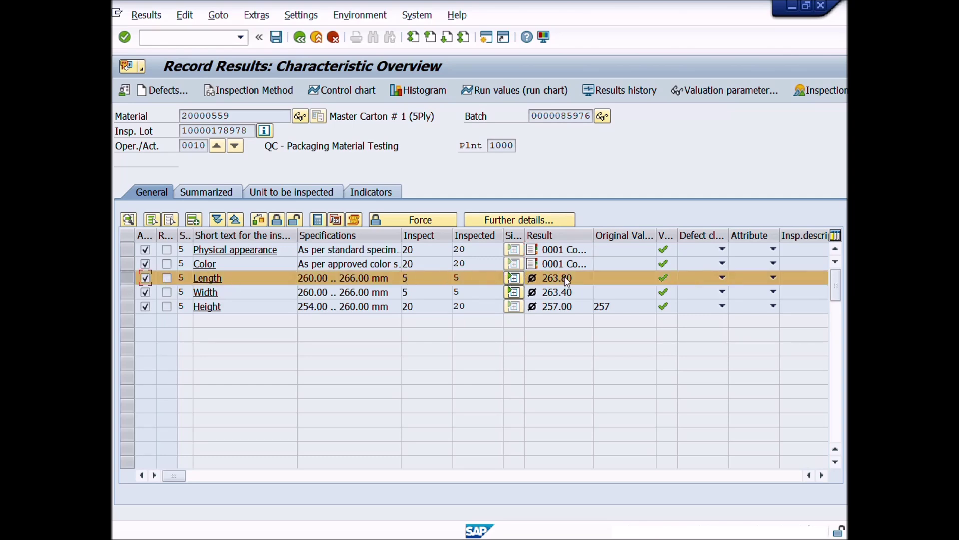
click(514, 278)
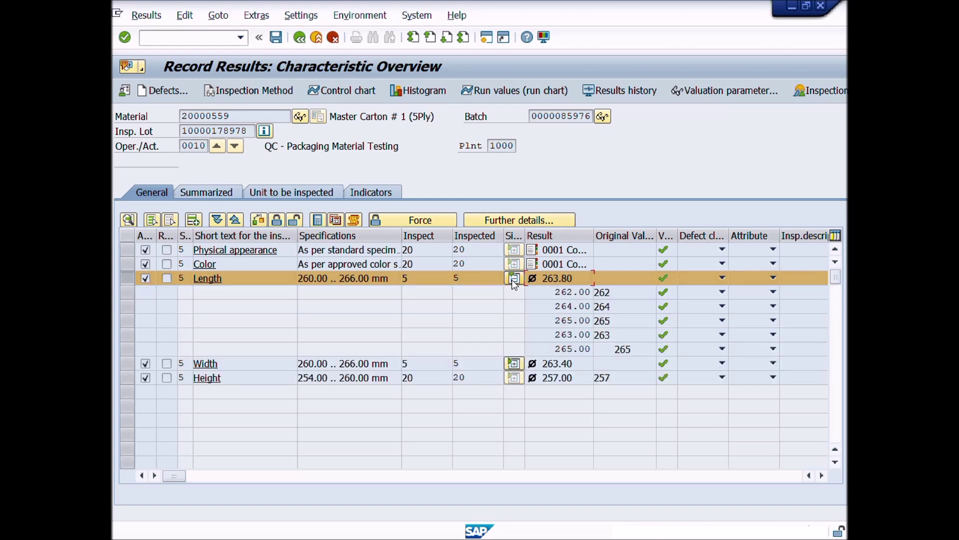
click(514, 279)
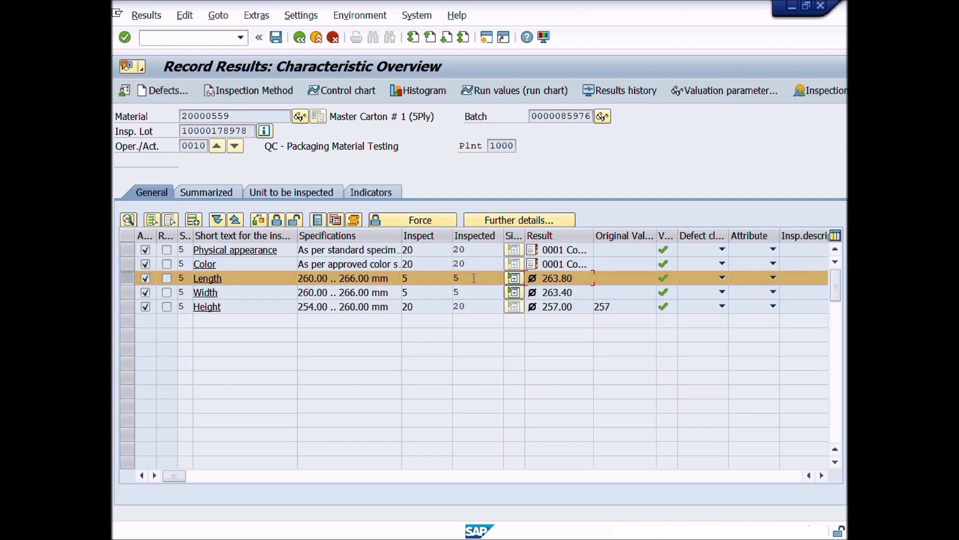
click(296, 220)
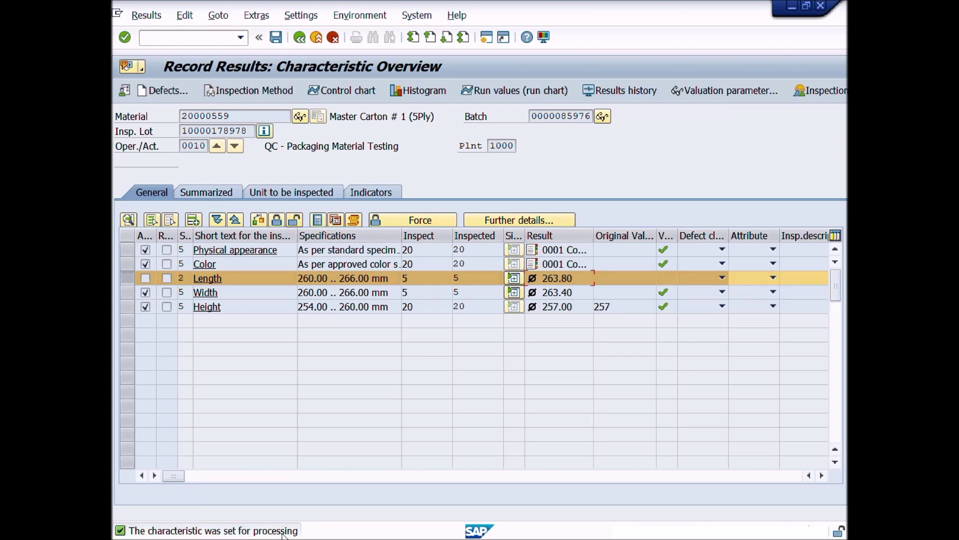
click(514, 279)
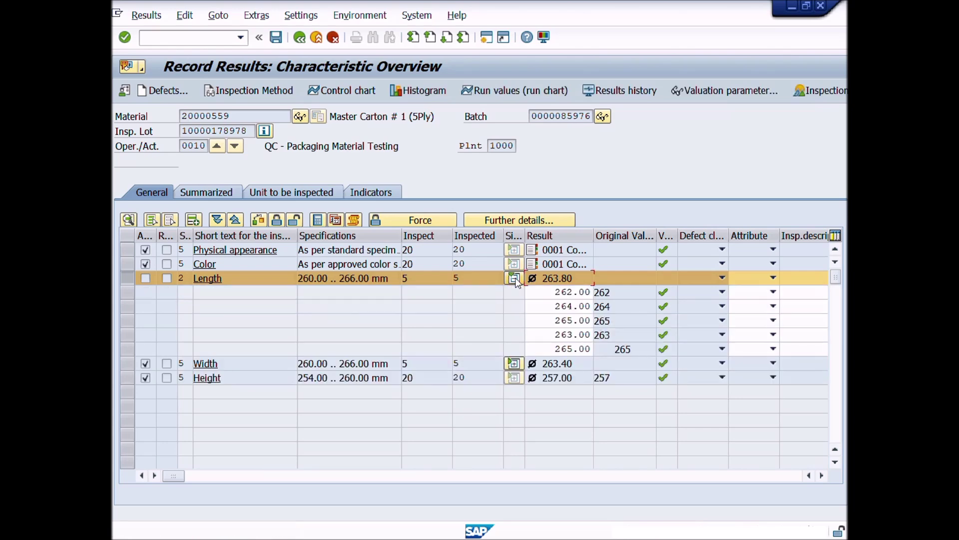
Step: Change the third Length reading from 265 to 264, then review the Length and Width readings
double_click(560, 320)
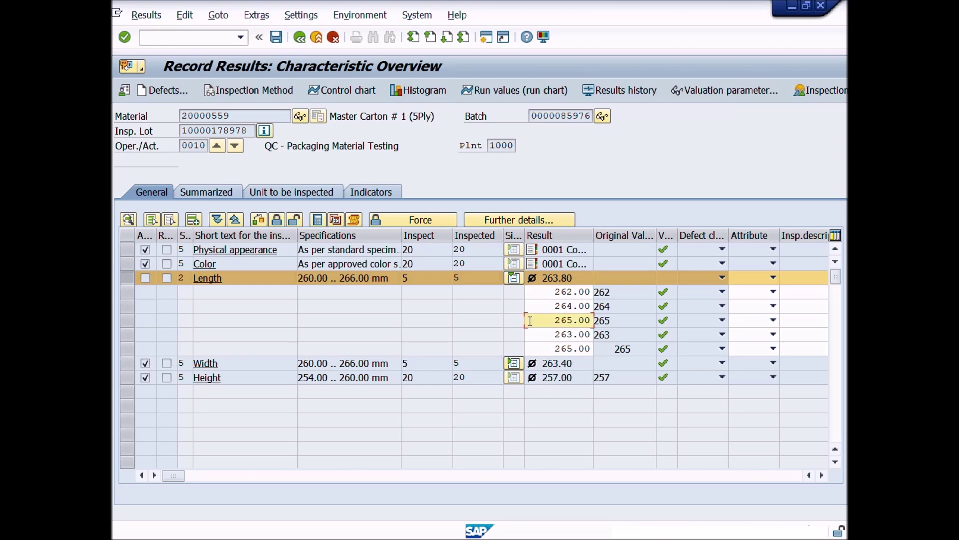
text(2)
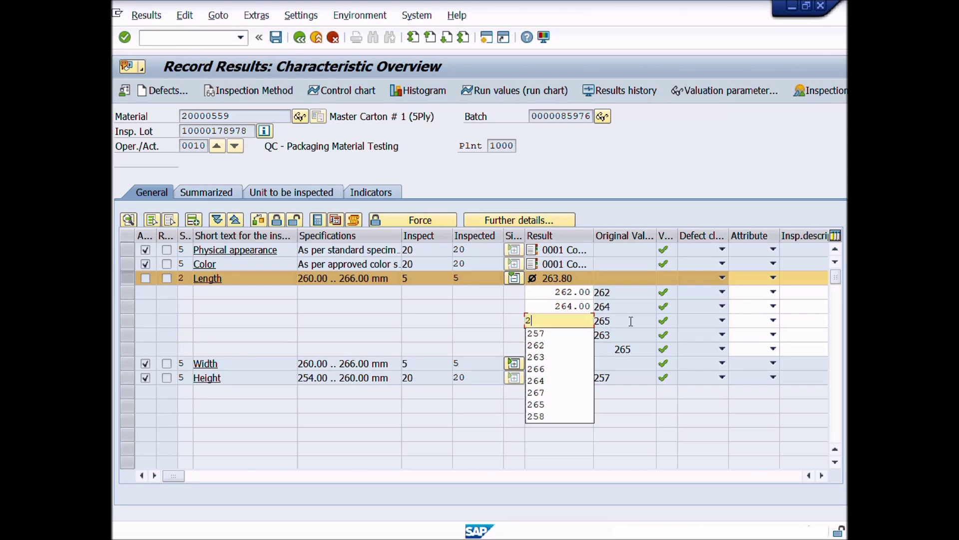
text(64)
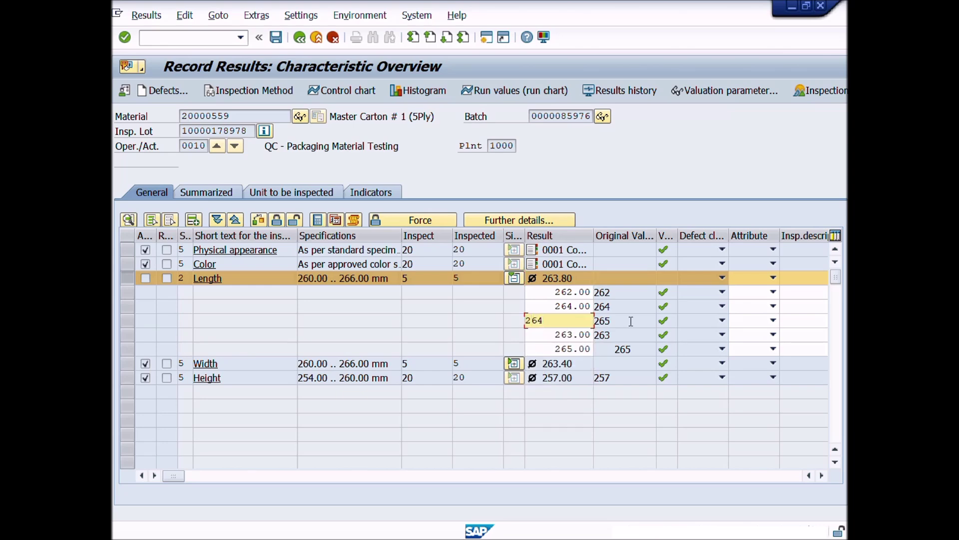
key(Return)
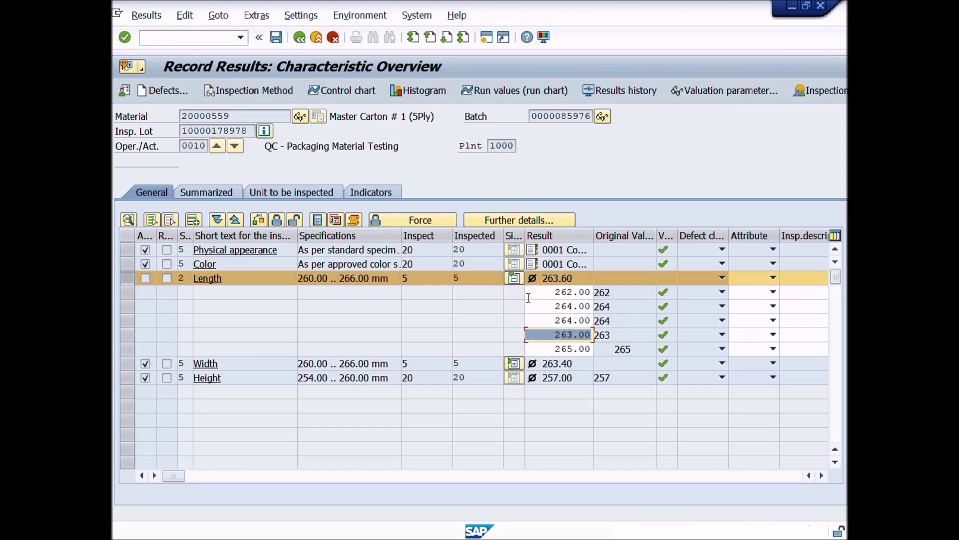
click(545, 310)
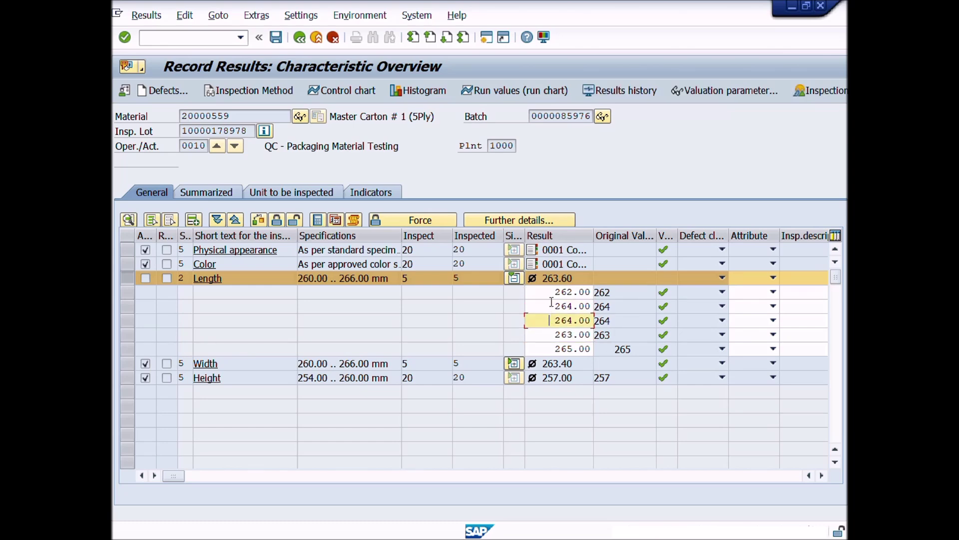
click(550, 293)
click(515, 278)
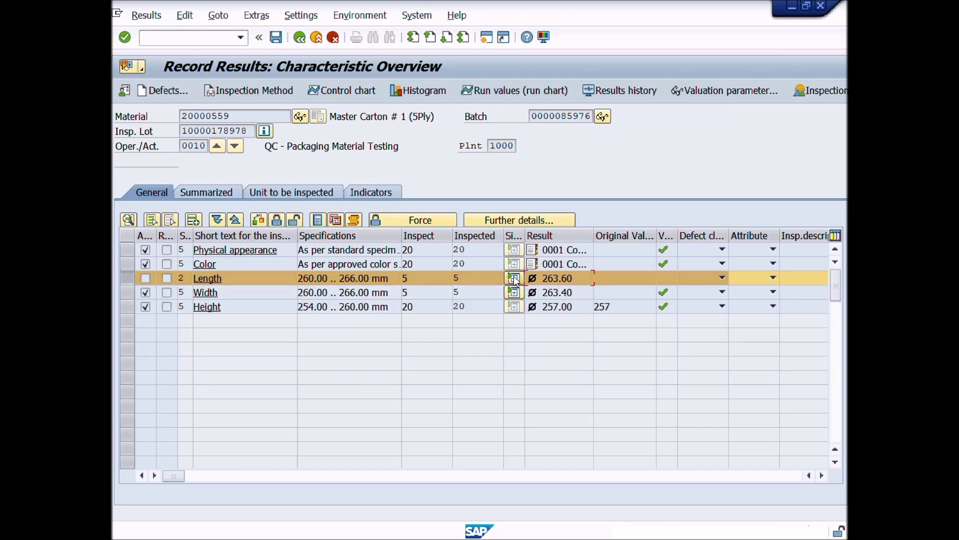
click(511, 293)
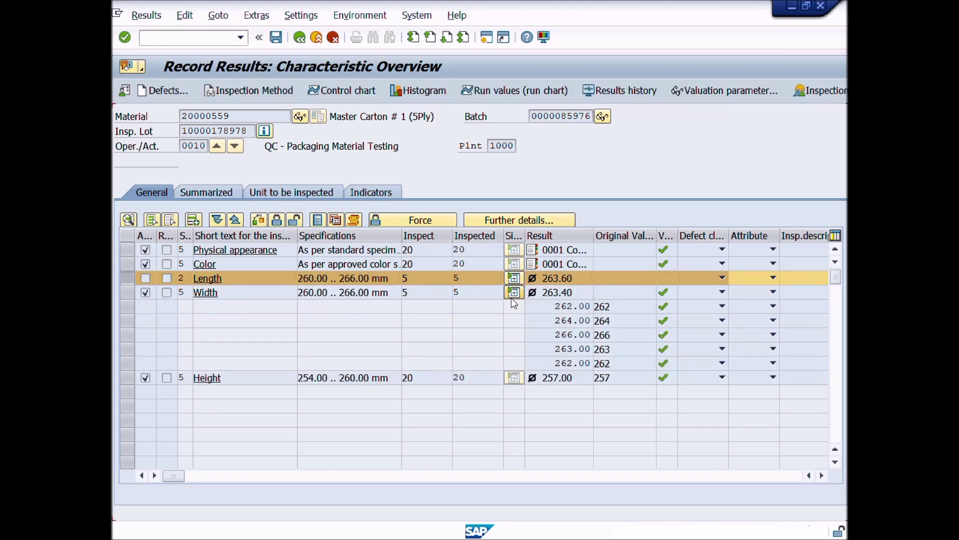
click(512, 297)
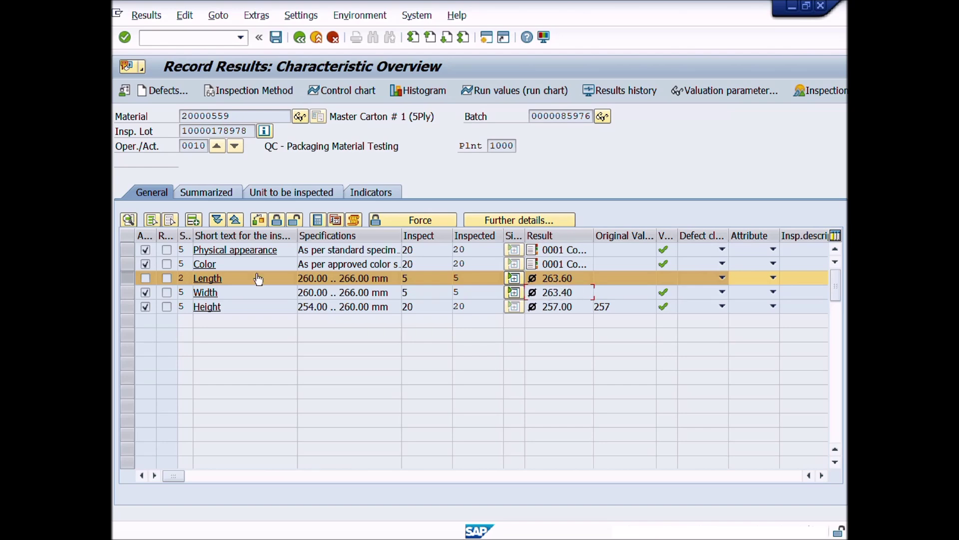
Step: Valuate the corrected Length results as accepted, close the characteristic, and save
click(259, 221)
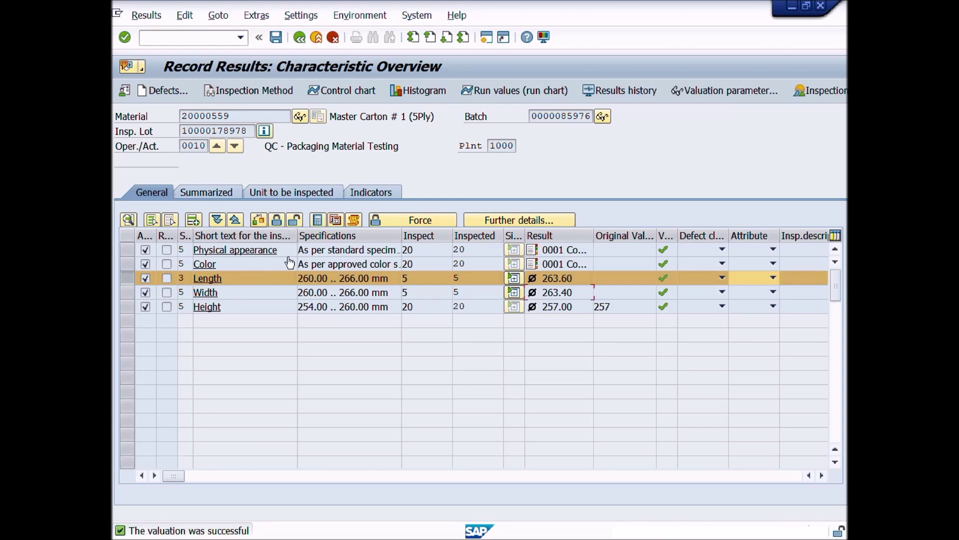
click(277, 221)
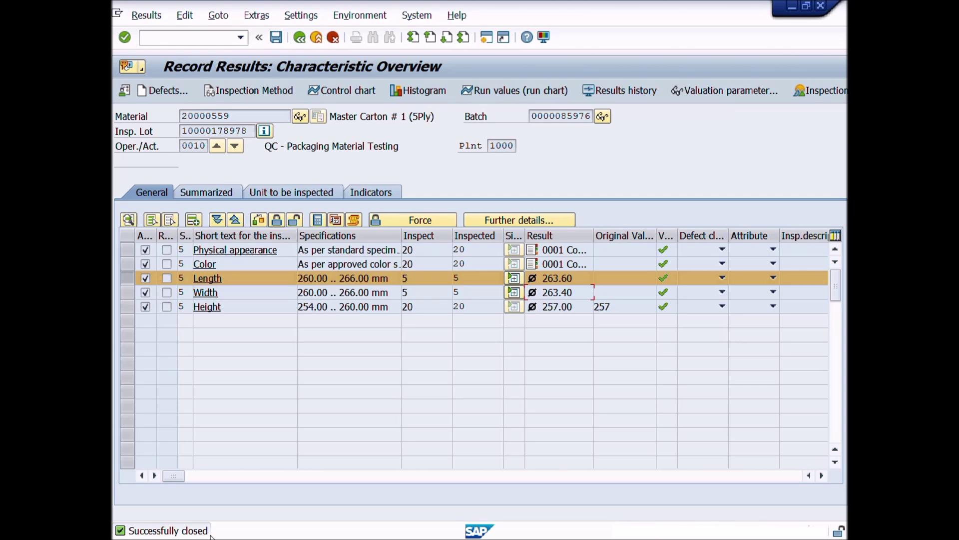
click(277, 38)
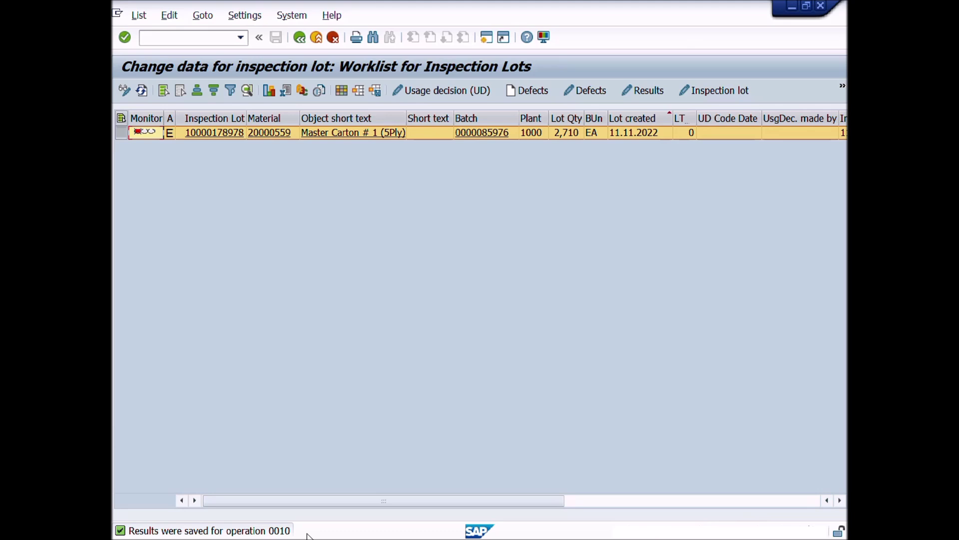
Step: Scroll the worklist right to review the lot's inspection dates and status INSP RREC SPRQ
scroll(315, 430, right, 3)
scroll(315, 384, right, 3)
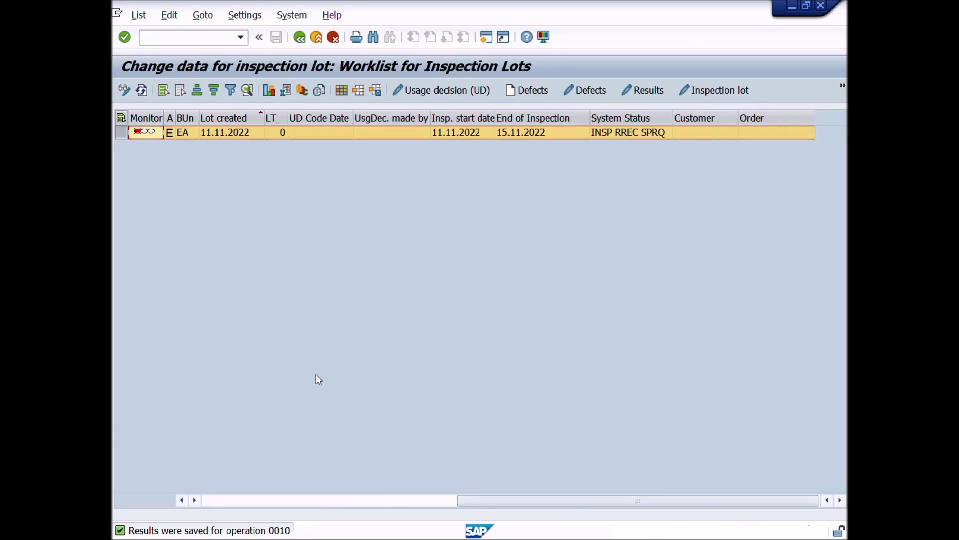